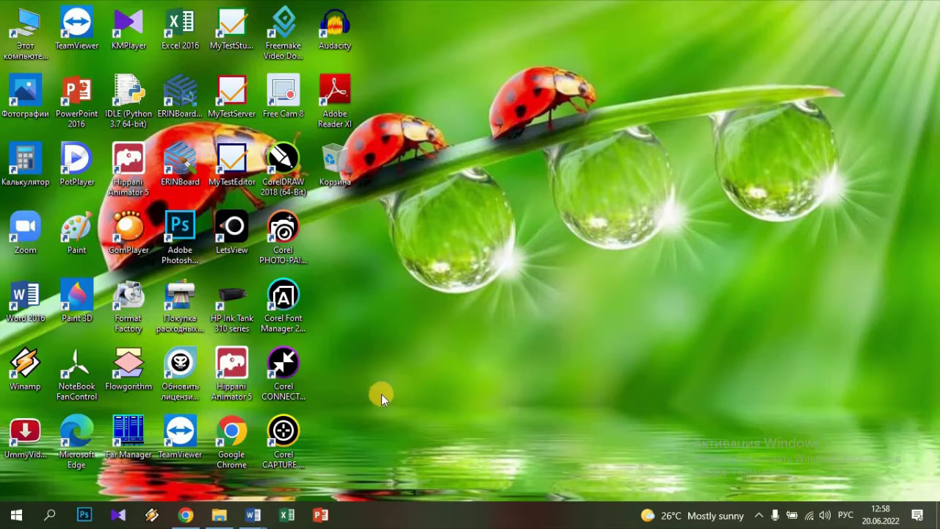
Bring up the file manager and check whether WinRAR commands are offered for the БАШТАЛГЫЧ КЛАСС folder
{"action": "left_click", "coordinate": [218, 518]}
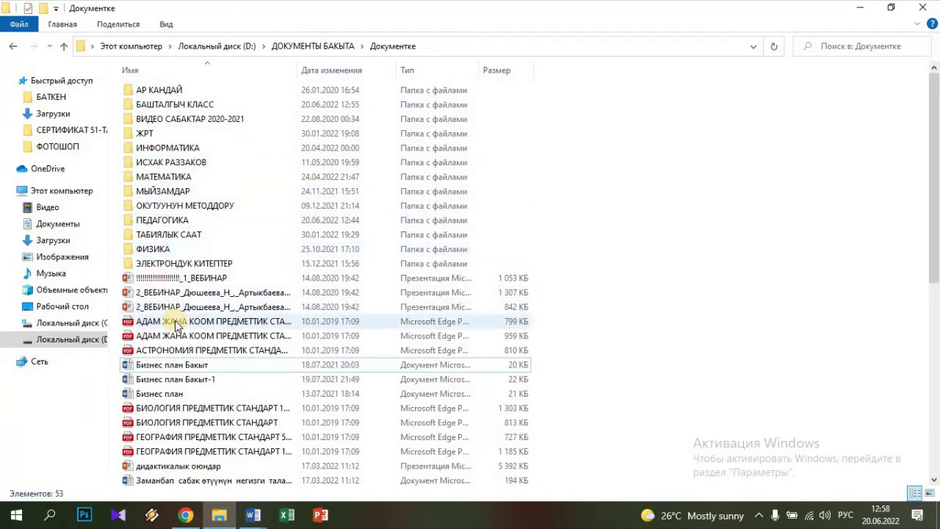
{"action": "right_click", "coordinate": [170, 108]}
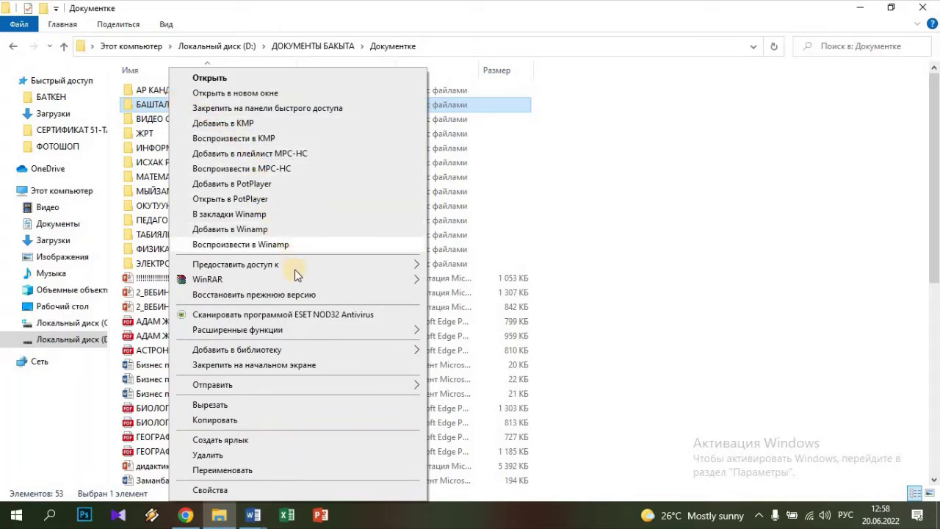
{"action": "mouse_move", "coordinate": [288, 279]}
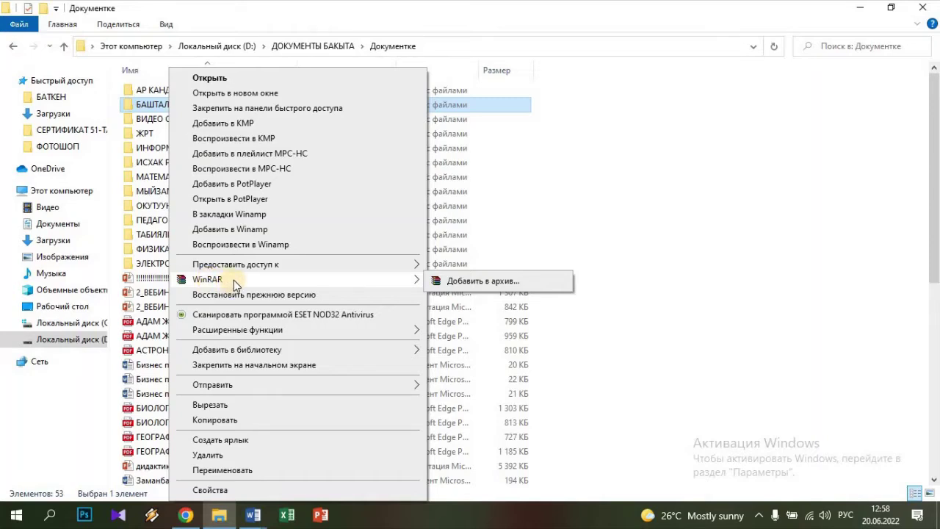
{"action": "left_click", "coordinate": [659, 13]}
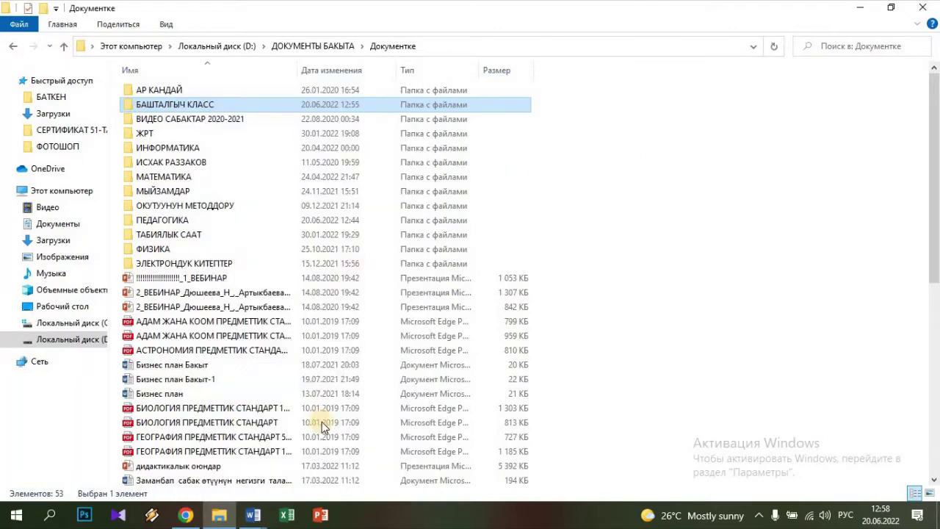
Switch to Chrome and search the web for "скачат вин рар"
{"action": "left_click", "coordinate": [184, 516]}
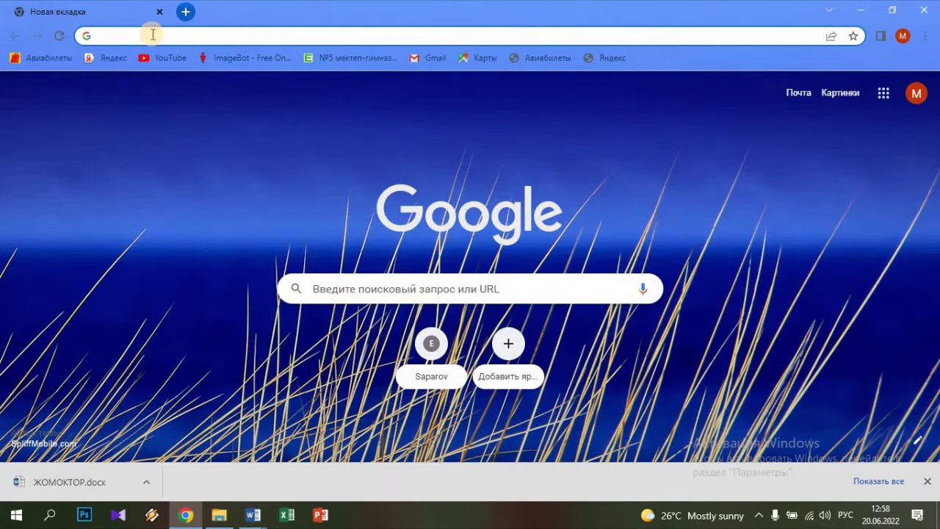
{"action": "type", "text": "скачат"}
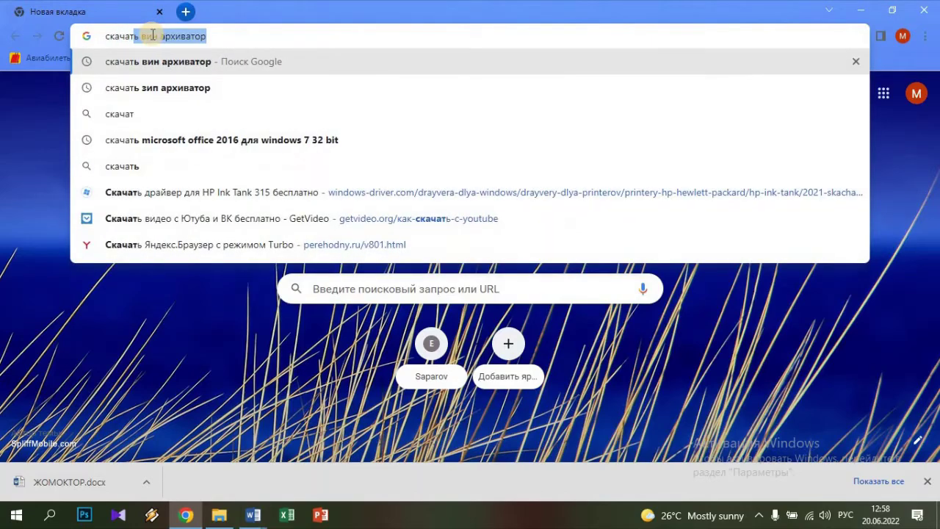
{"action": "type", "text": " вин"}
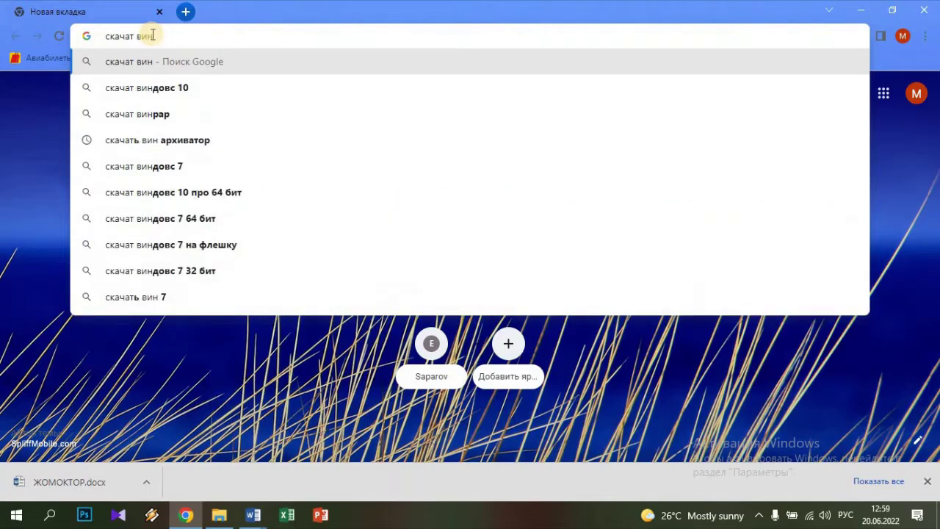
{"action": "type", "text": " рар"}
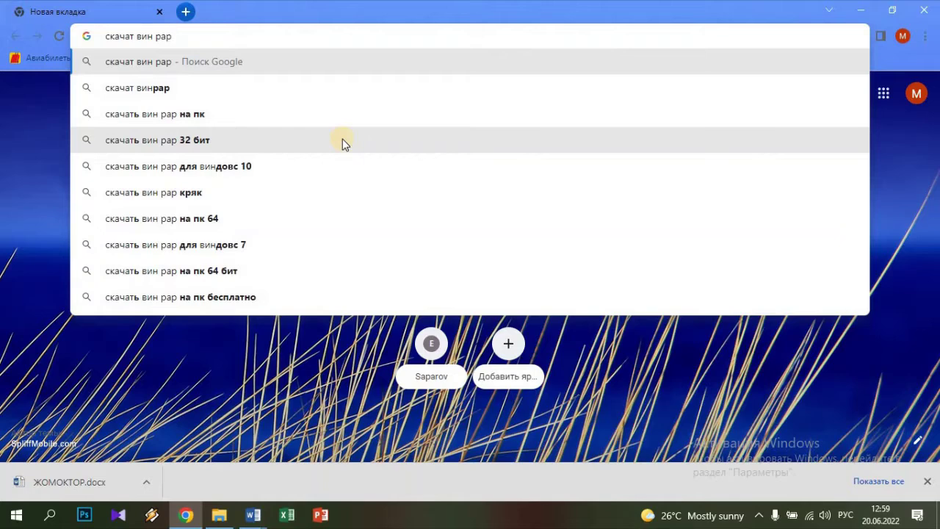
{"action": "key", "text": "Return"}
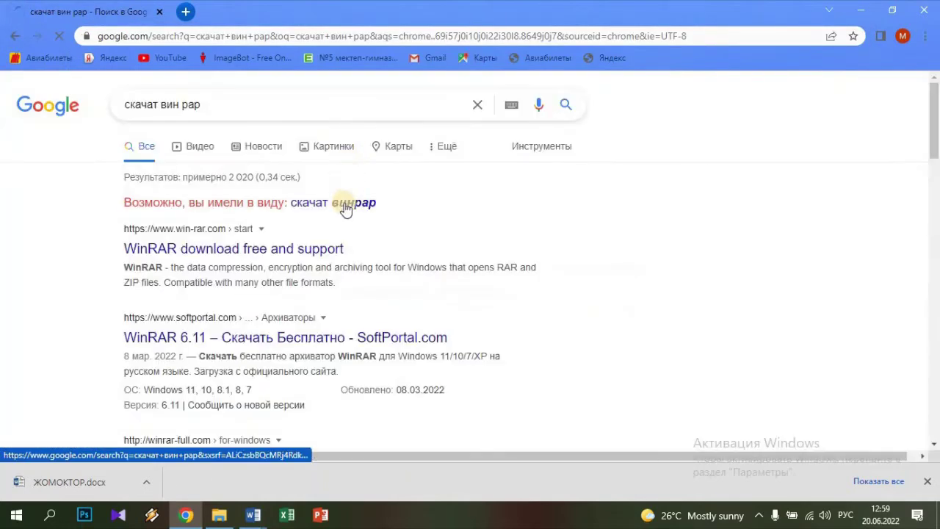
Look through the search results and open the winrar-full.com page for downloading WinRAR for Windows
{"action": "left_click", "coordinate": [318, 251]}
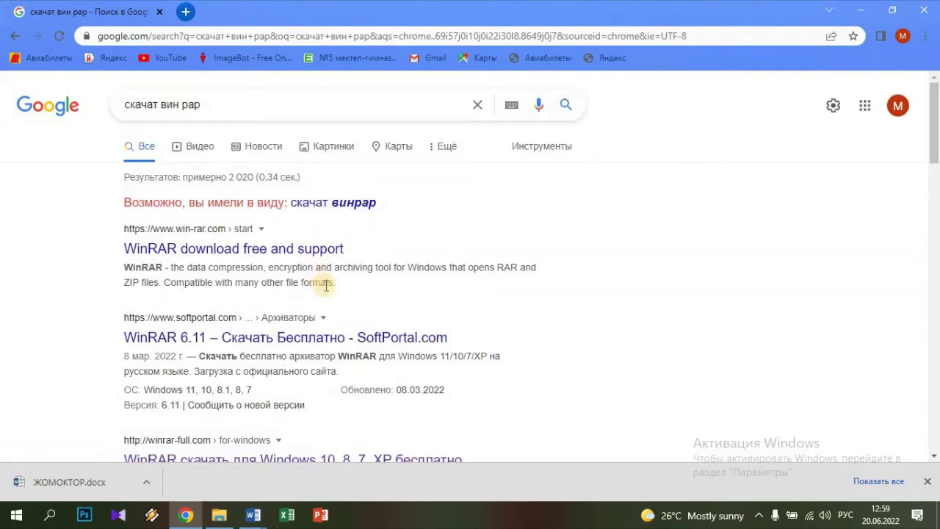
{"action": "scroll", "coordinate": [327, 284], "scroll_direction": "down", "scroll_amount": 1}
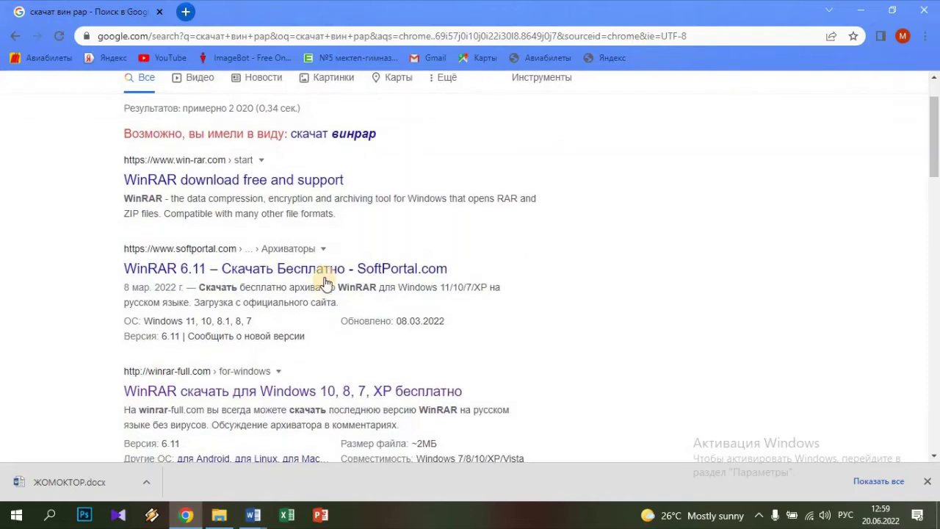
{"action": "scroll", "coordinate": [322, 277], "scroll_direction": "up", "scroll_amount": 1}
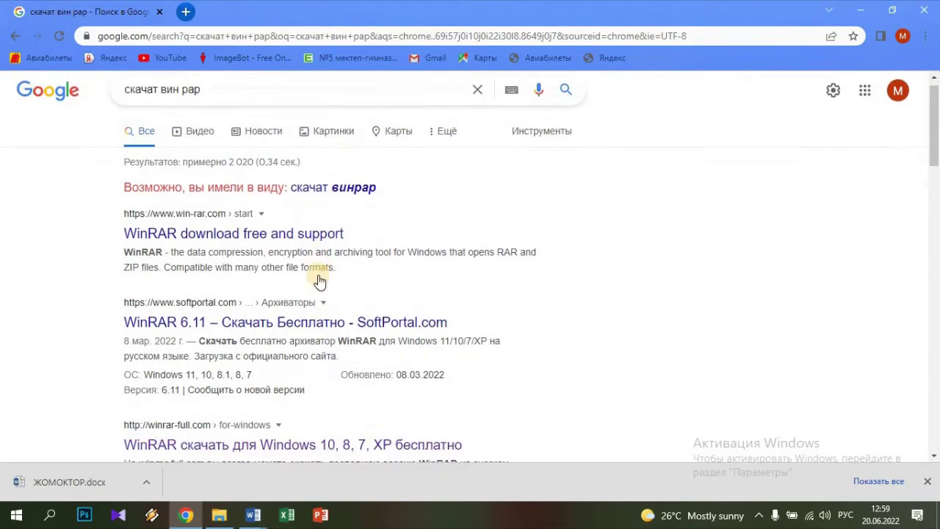
{"action": "scroll", "coordinate": [318, 273], "scroll_direction": "down", "scroll_amount": 1}
{"action": "scroll", "coordinate": [320, 275], "scroll_direction": "down", "scroll_amount": 2}
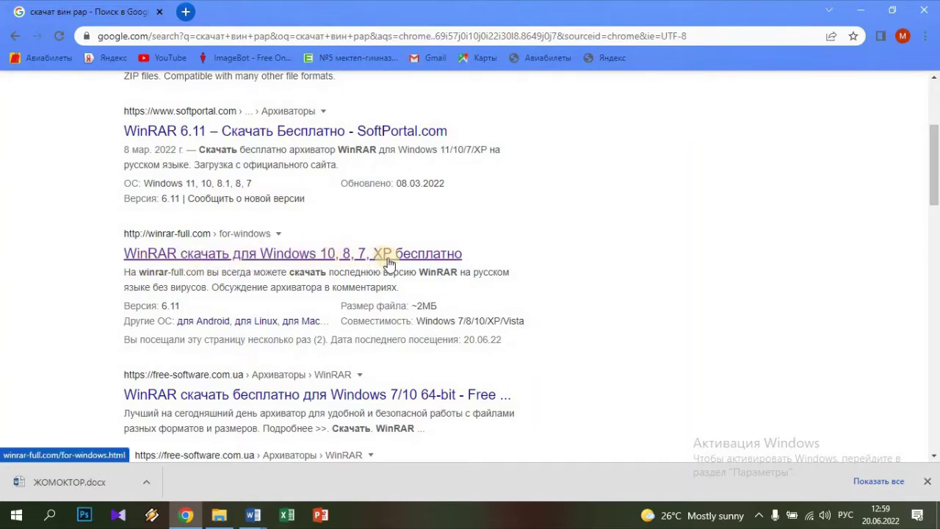
{"action": "left_click", "coordinate": [189, 259]}
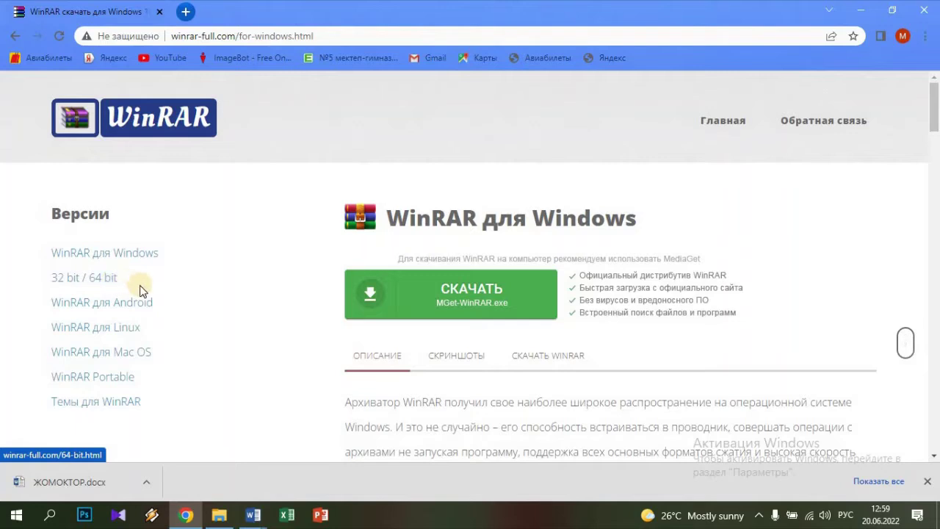
{"action": "scroll", "coordinate": [241, 311], "scroll_direction": "down", "scroll_amount": 1}
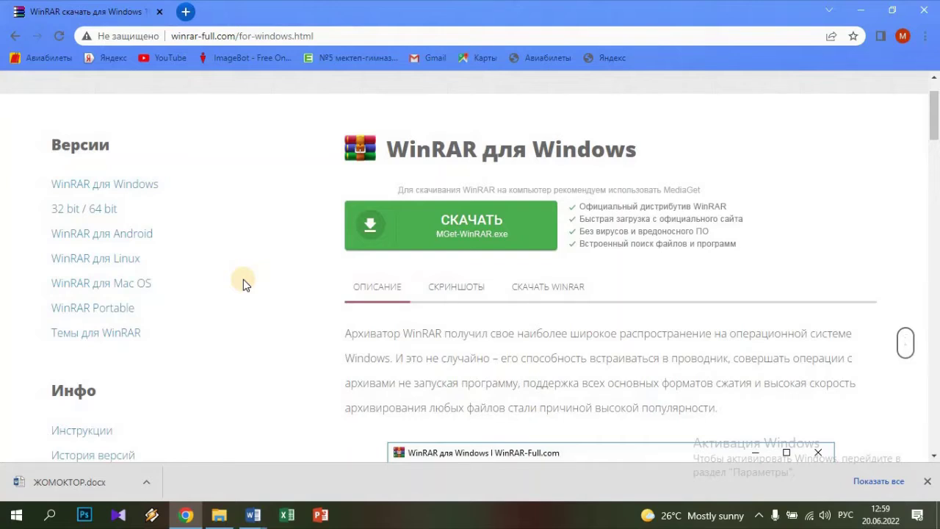
Switch to File Explorer, check the system type and Windows edition in this computer's properties, and close the settings window
{"action": "left_click", "coordinate": [219, 515]}
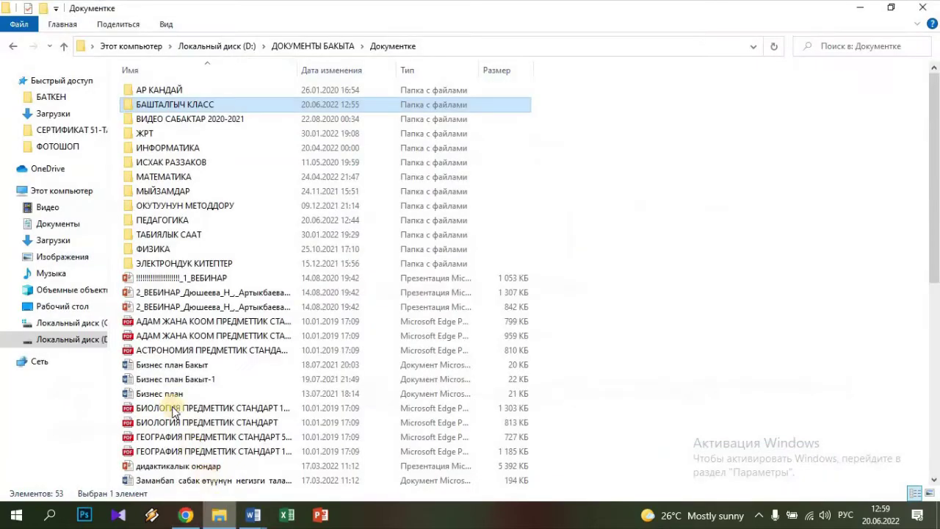
{"action": "right_click", "coordinate": [59, 195]}
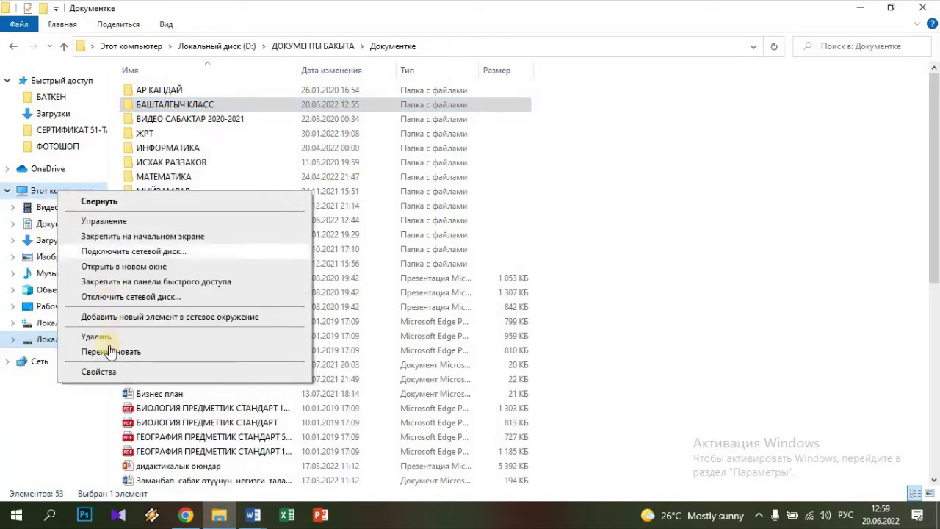
{"action": "left_click", "coordinate": [116, 370]}
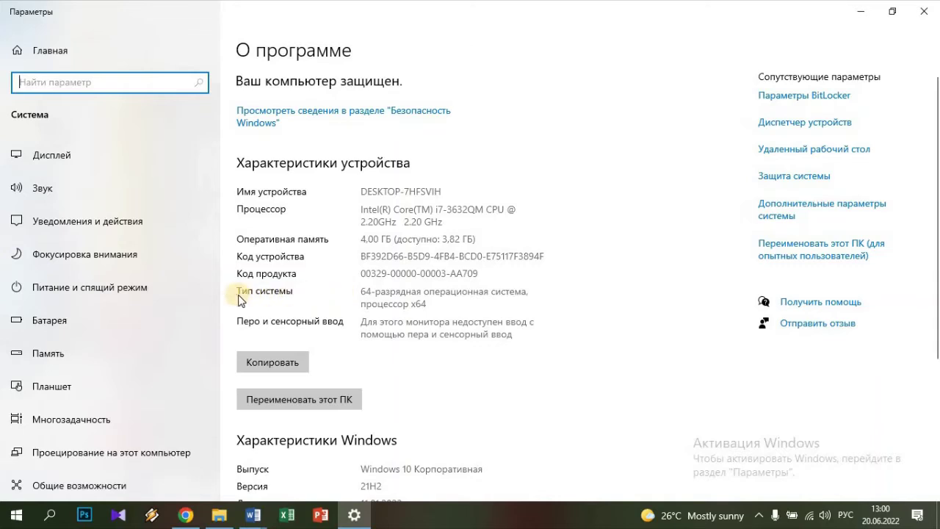
{"action": "left_click", "coordinate": [313, 361]}
{"action": "scroll", "coordinate": [308, 360], "scroll_direction": "down", "scroll_amount": 3}
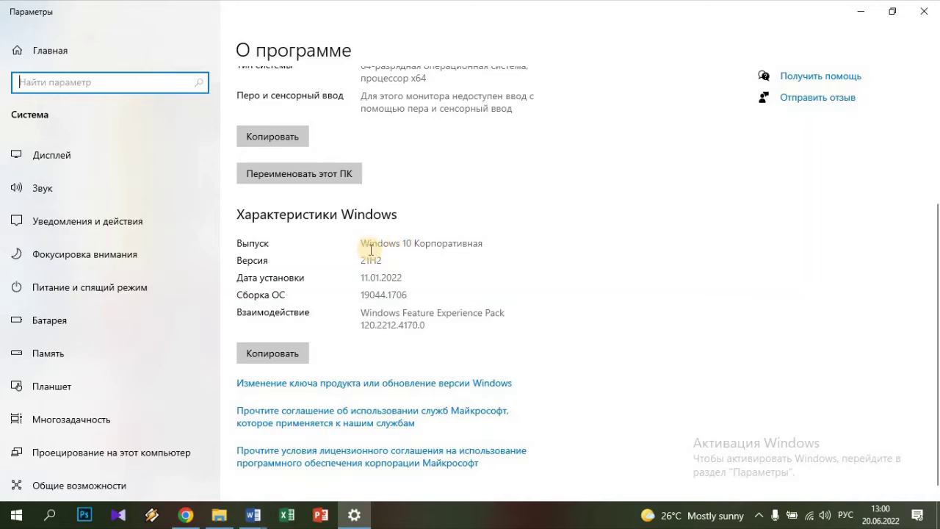
{"action": "scroll", "coordinate": [371, 250], "scroll_direction": "up", "scroll_amount": 2}
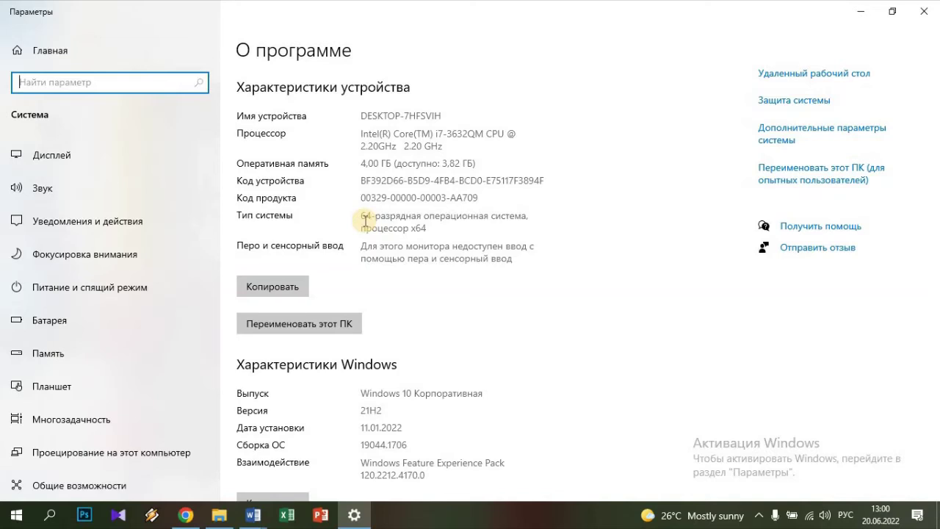
{"action": "left_click", "coordinate": [923, 14]}
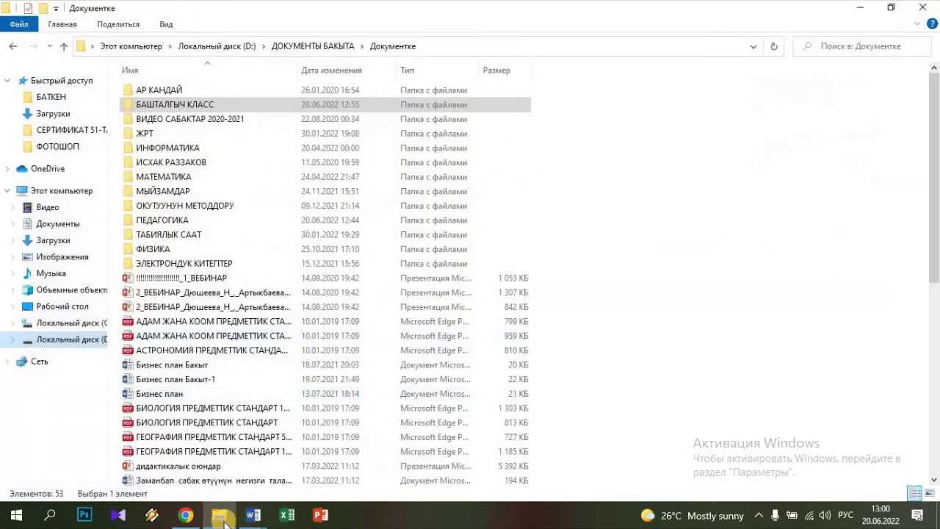
Return to Chrome and open the 32 bit / 64 bit WinRAR page to view its download option
{"action": "left_click", "coordinate": [181, 516]}
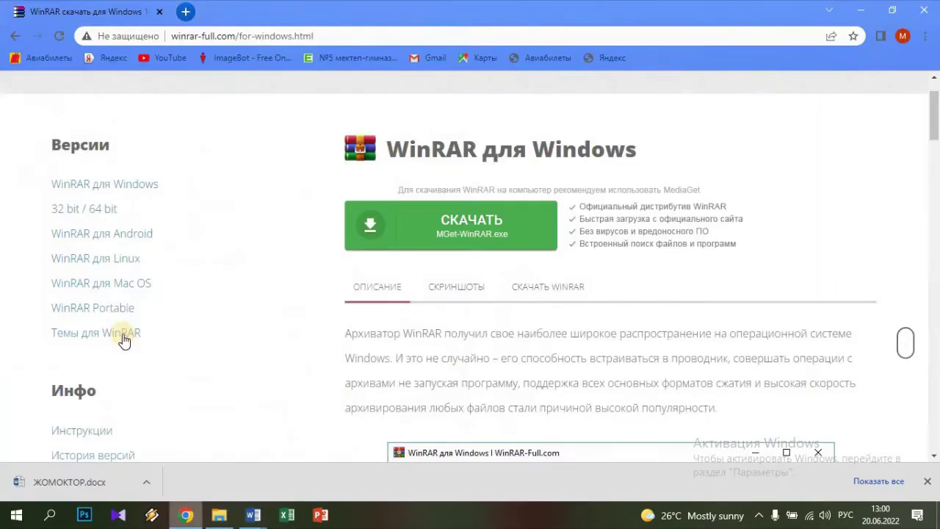
{"action": "left_click", "coordinate": [108, 212]}
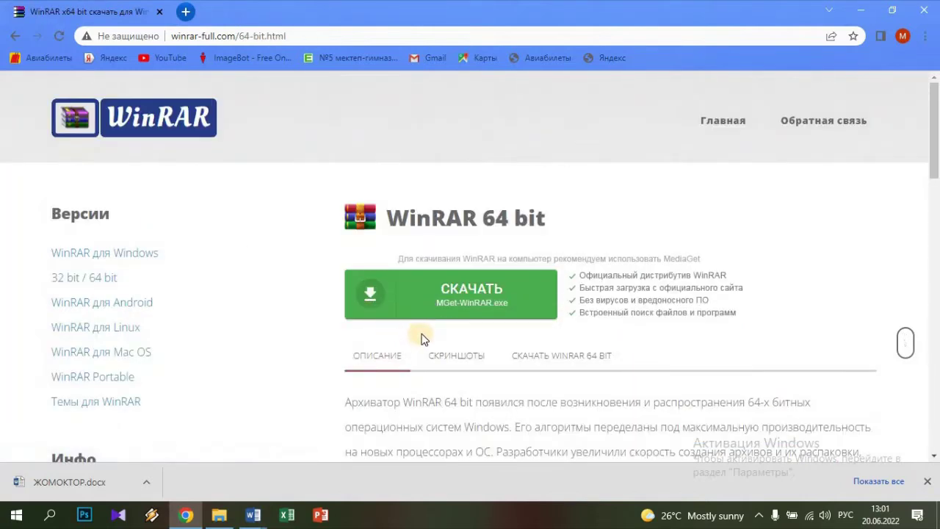
{"action": "scroll", "coordinate": [441, 292], "scroll_direction": "down", "scroll_amount": 1}
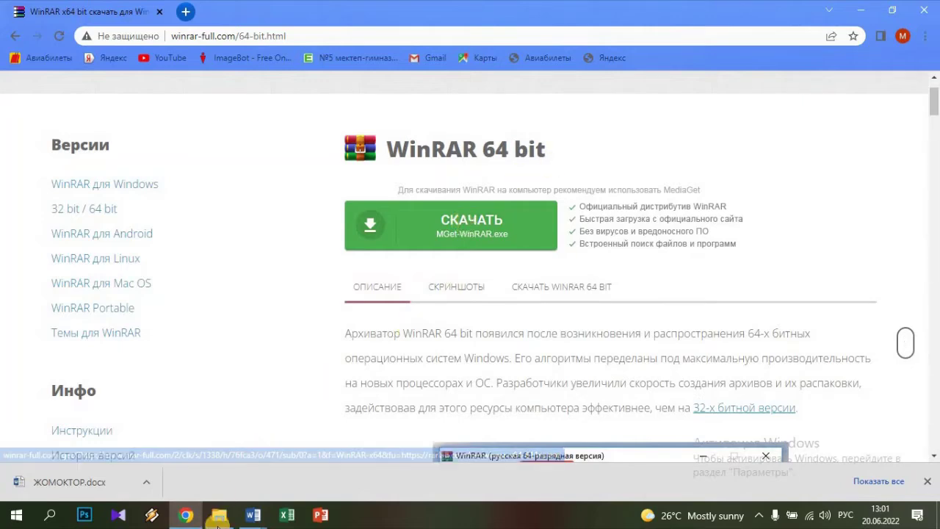
In File Explorer, compress the БАШТАЛГЫЧ КЛАСС folder with WinRAR into БАШТАЛГЫЧ КЛАСС.rar, using RAR format and normal compression
{"action": "left_click", "coordinate": [222, 516]}
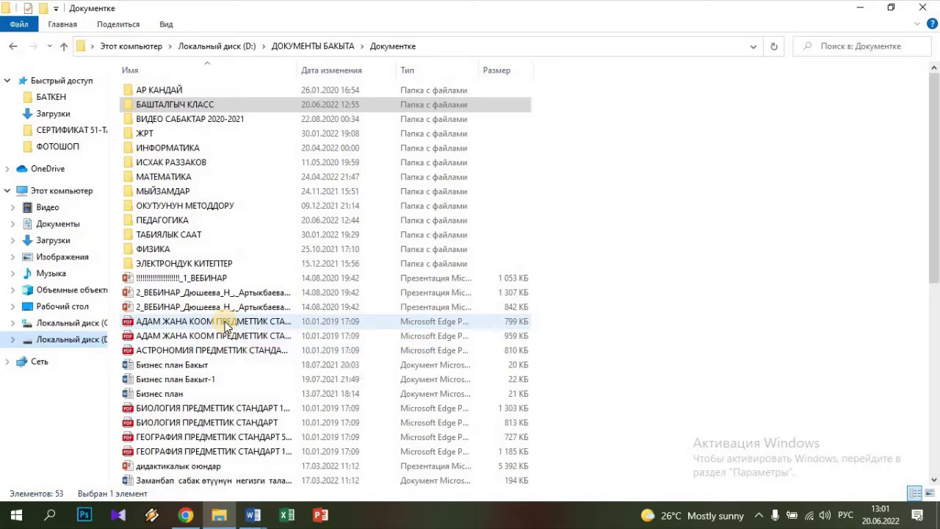
{"action": "right_click", "coordinate": [173, 104]}
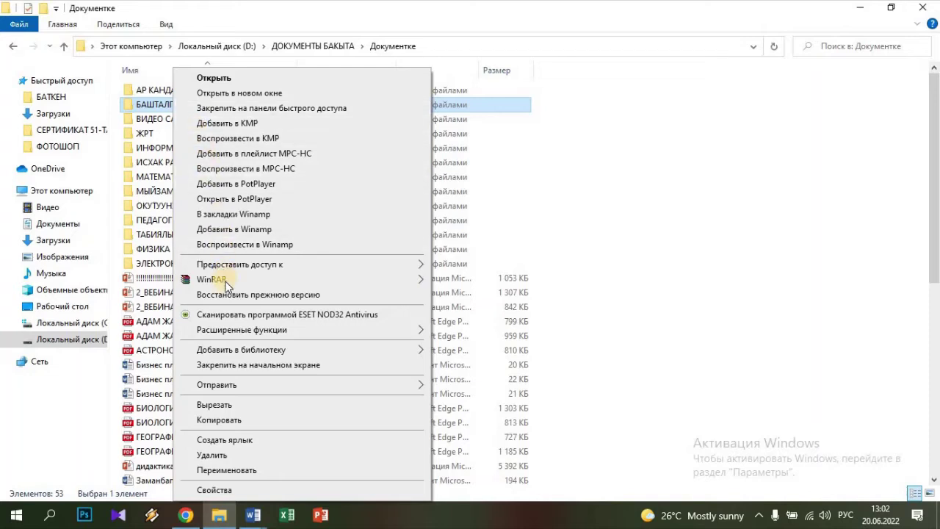
{"action": "mouse_move", "coordinate": [226, 286]}
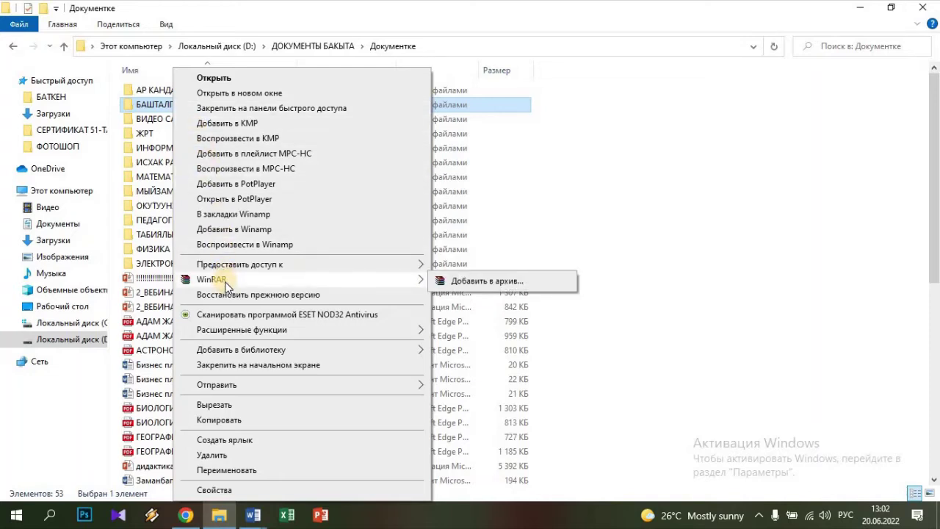
{"action": "left_click", "coordinate": [491, 283]}
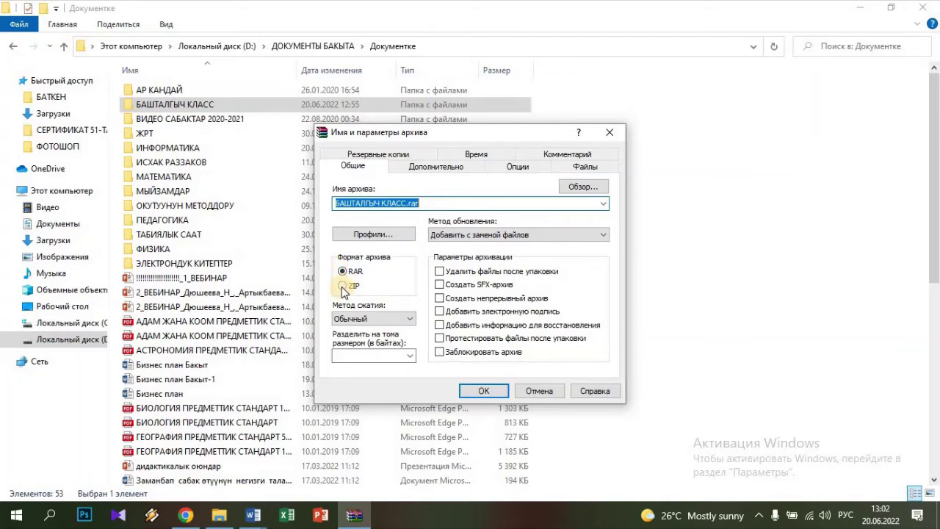
{"action": "left_click", "coordinate": [486, 391]}
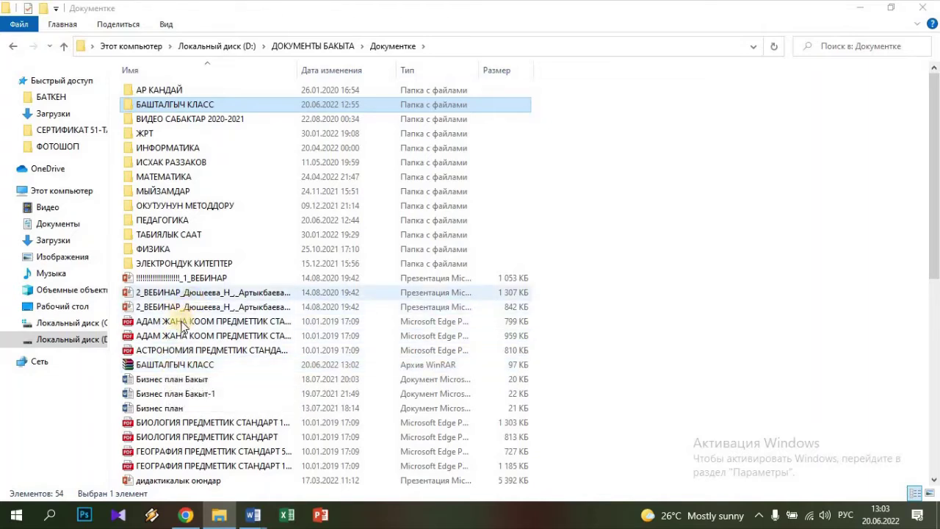
Extract the БАШТАЛГЫЧ КЛАСС archive into the folder БАШТАЛГЫЧ КЛАСС\ and open that folder to view the extracted contents
{"action": "left_click", "coordinate": [177, 368]}
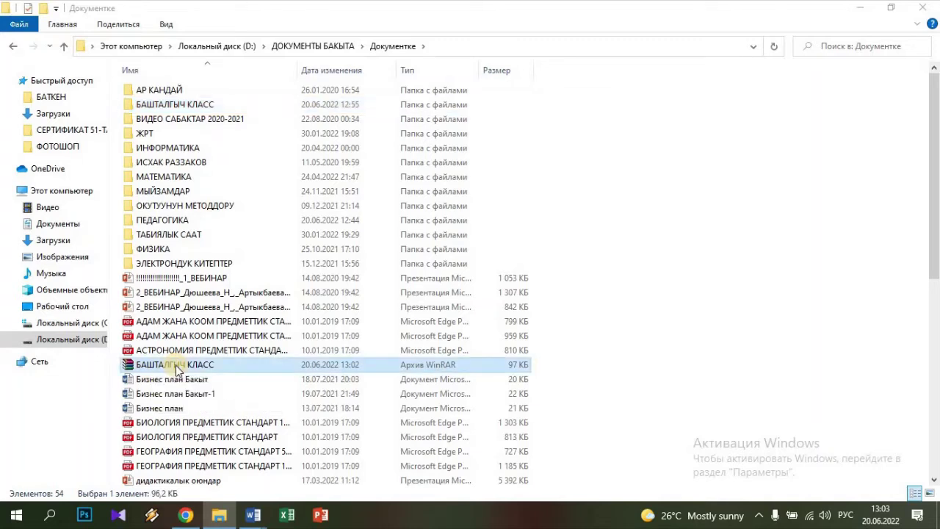
{"action": "right_click", "coordinate": [181, 367]}
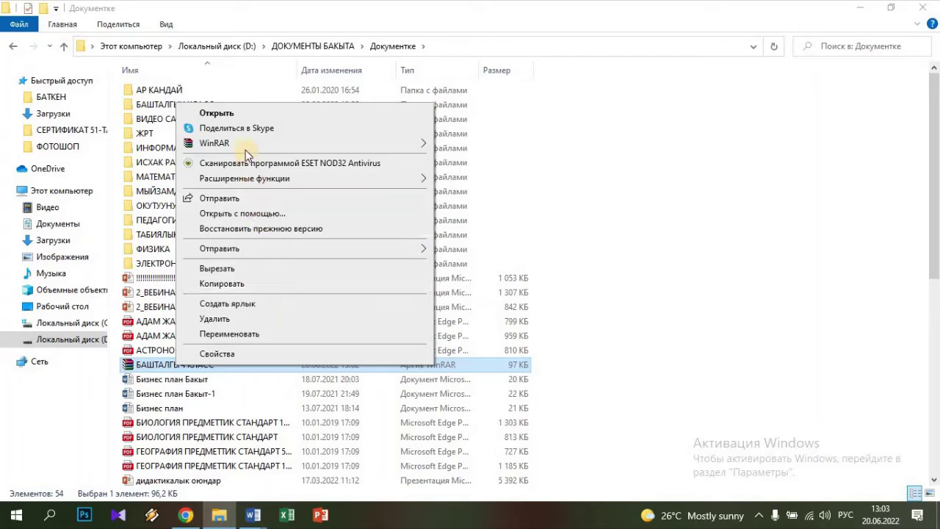
{"action": "mouse_move", "coordinate": [242, 143]}
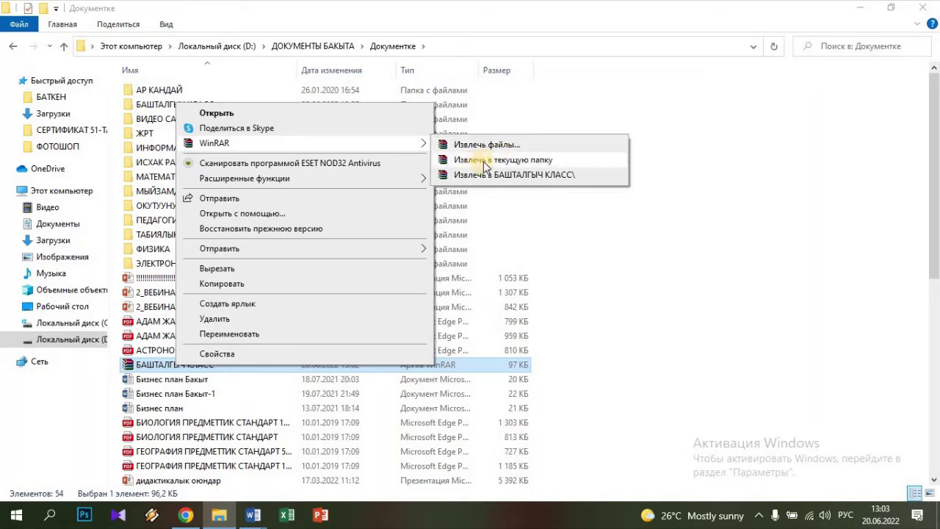
{"action": "left_click", "coordinate": [497, 178]}
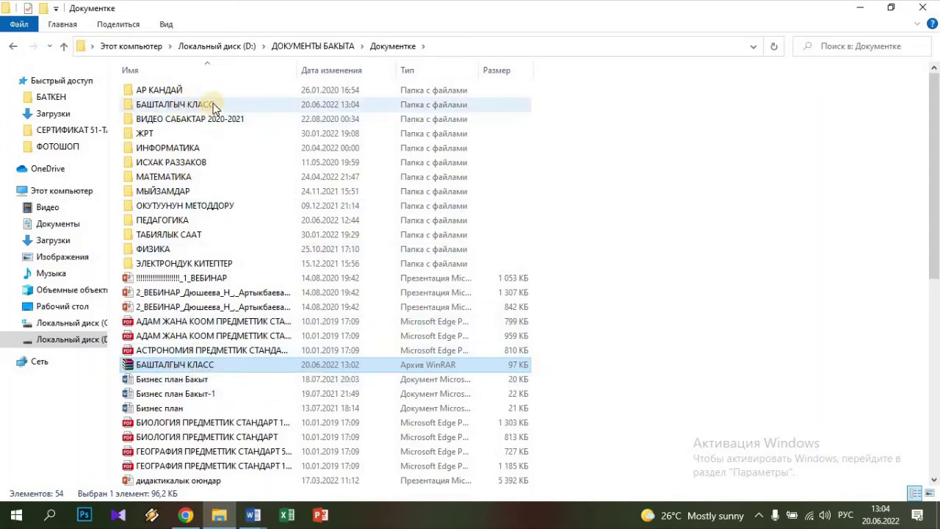
{"action": "double_click", "coordinate": [203, 106]}
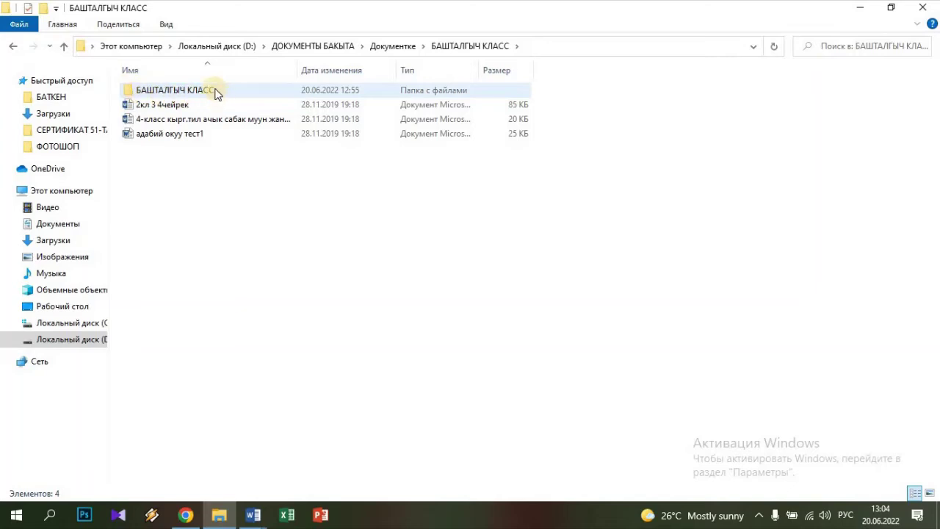
{"action": "mouse_move", "coordinate": [185, 91]}
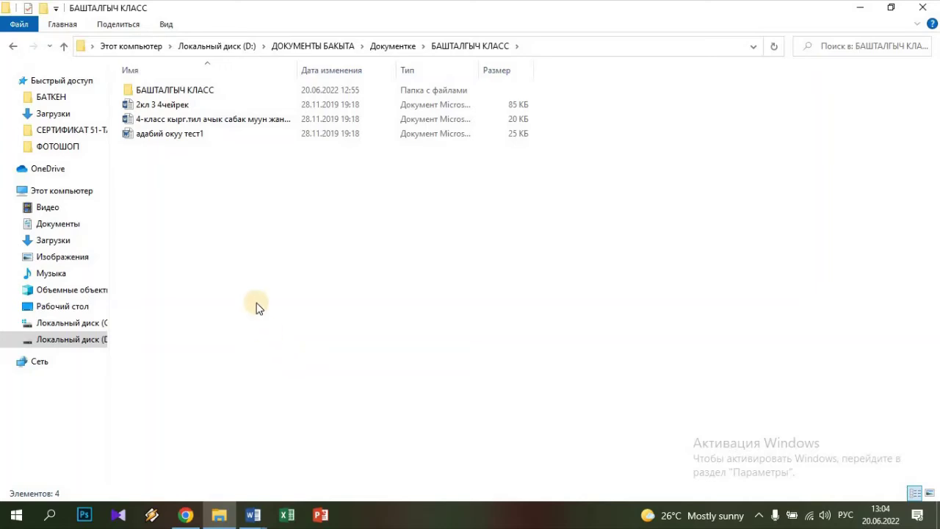
Return to the Документке folder and compress the ЖРТ folder with WinRAR into ЖРТ.zip, using ZIP format and normal compression
{"action": "left_click", "coordinate": [218, 517]}
{"action": "left_click", "coordinate": [218, 517]}
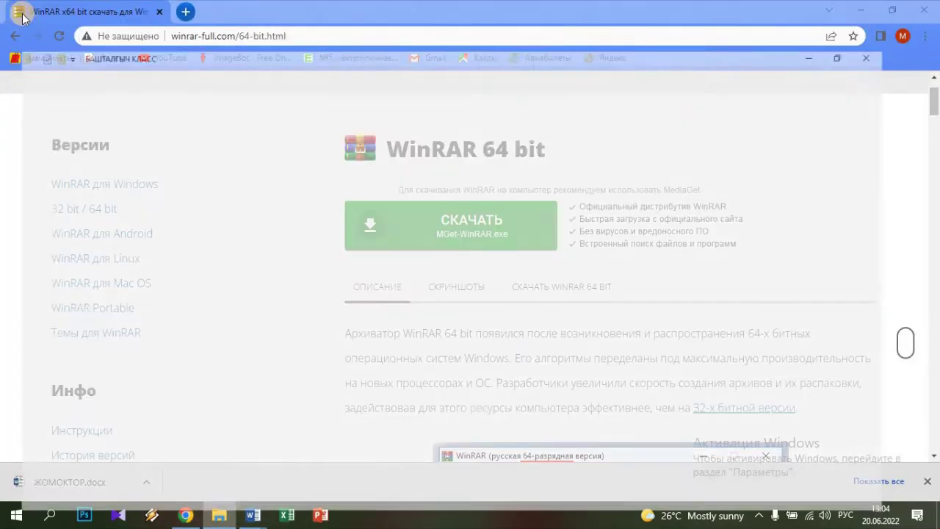
{"action": "key", "text": "alt+Up"}
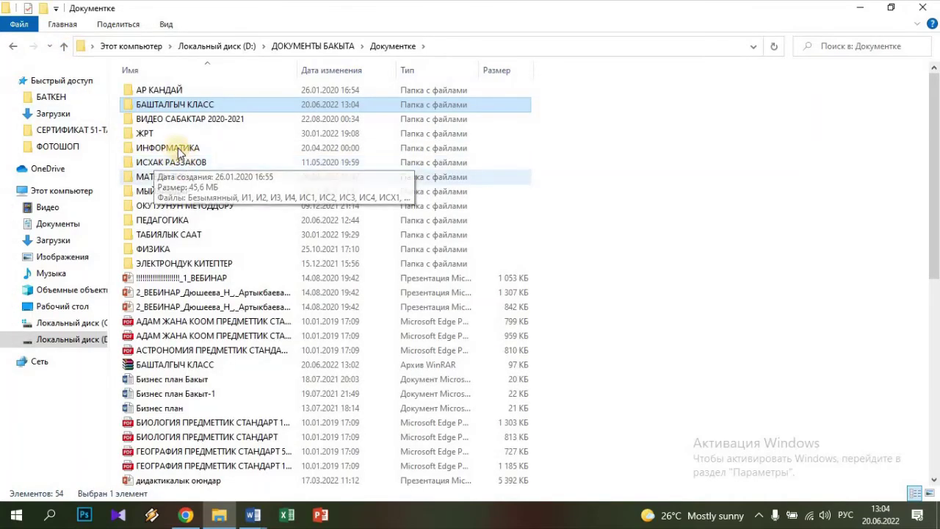
{"action": "left_click", "coordinate": [144, 136]}
{"action": "right_click", "coordinate": [146, 136]}
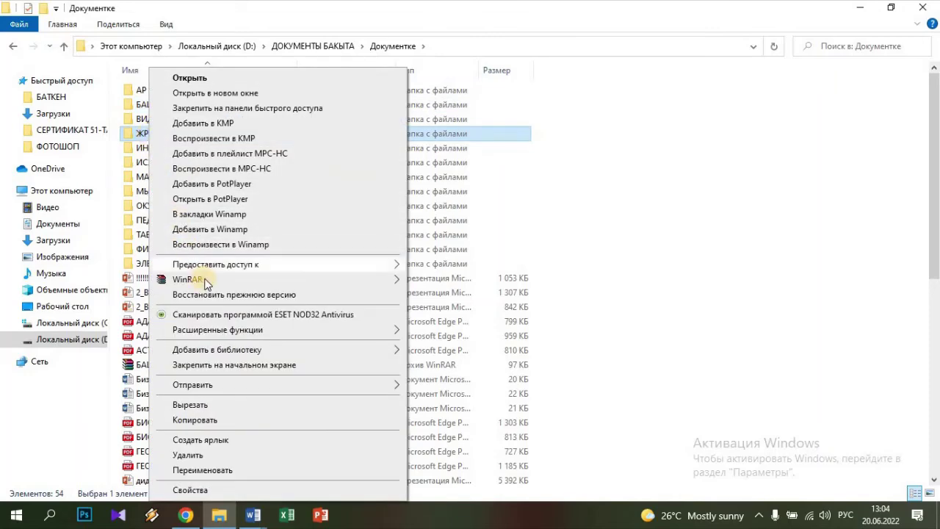
{"action": "mouse_move", "coordinate": [207, 280]}
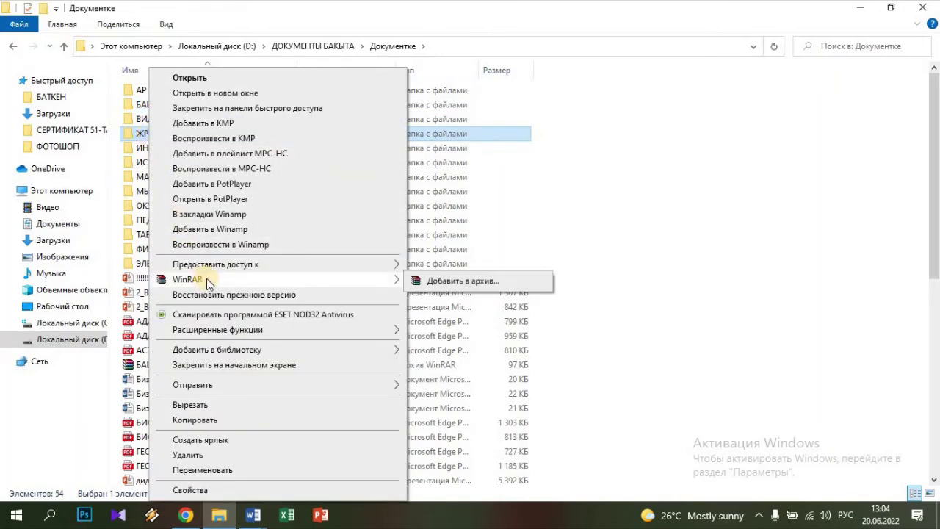
{"action": "left_click", "coordinate": [476, 285]}
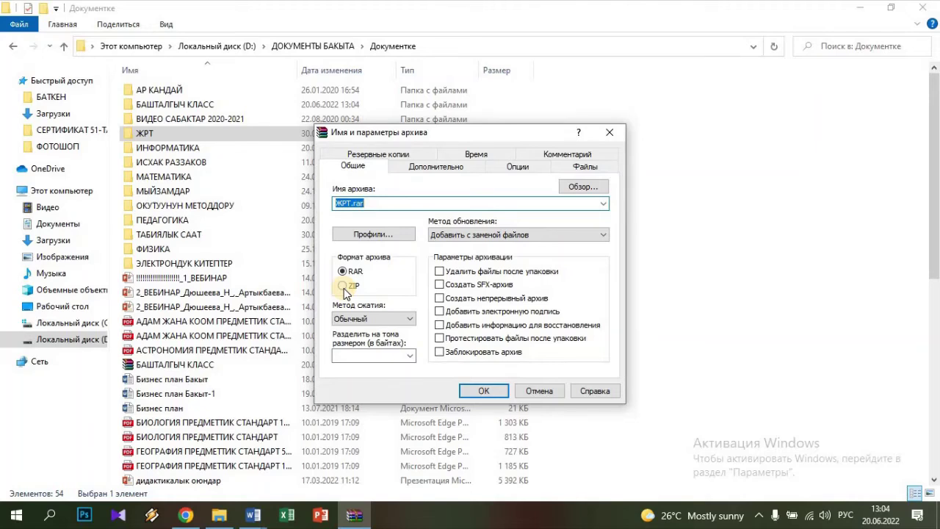
{"action": "left_click", "coordinate": [343, 287]}
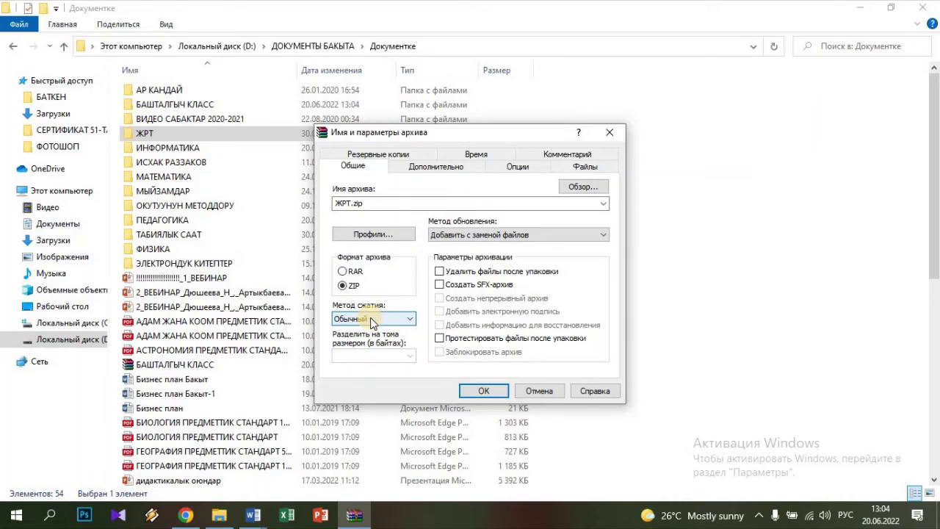
{"action": "left_click", "coordinate": [372, 317]}
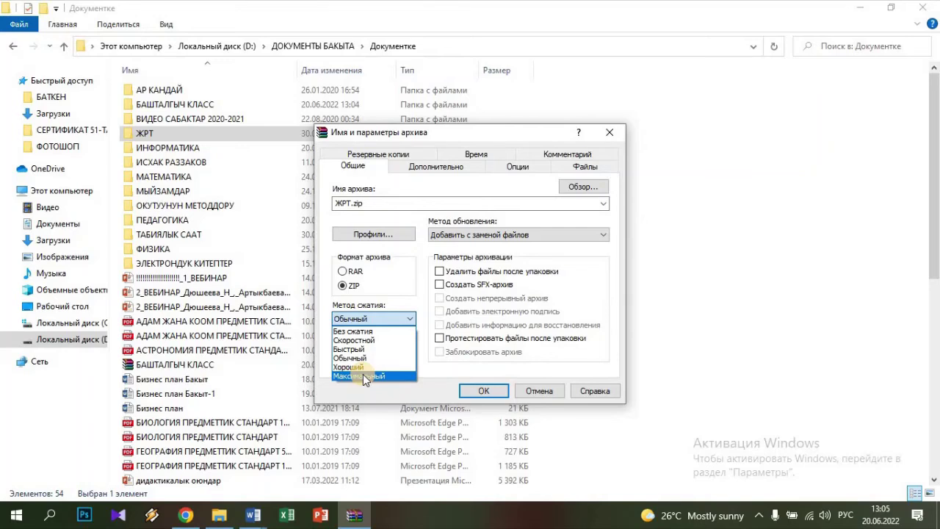
{"action": "left_click", "coordinate": [365, 320]}
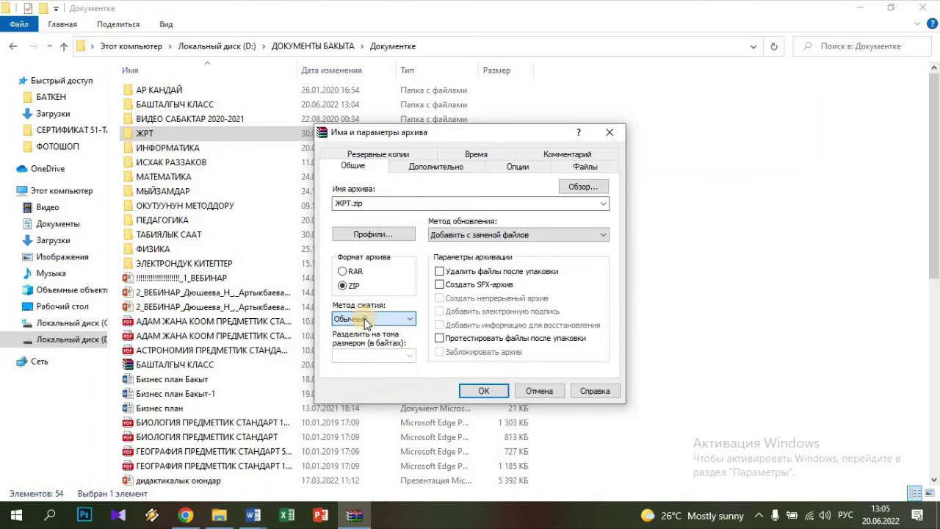
{"action": "left_click", "coordinate": [493, 392]}
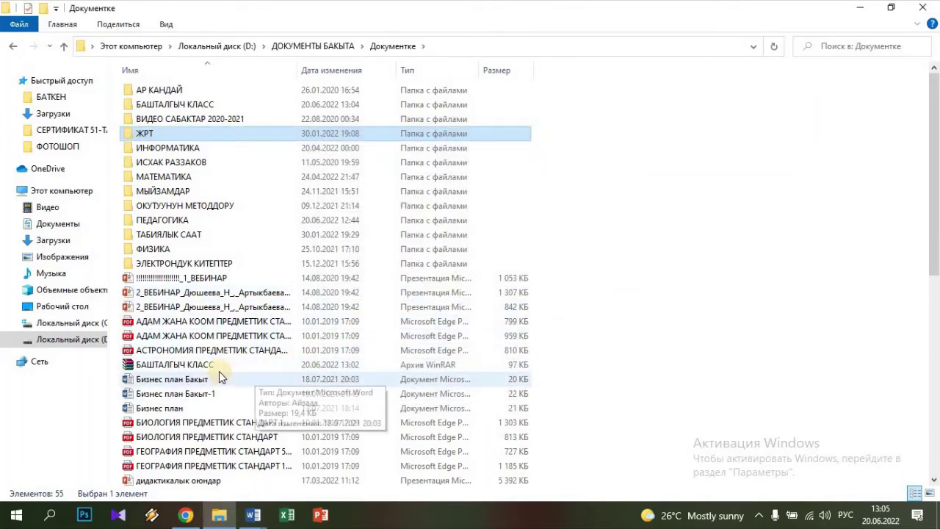
Open the ЖРТ ZIP archive in WinRAR to view its contents, and close the archive window
{"action": "scroll", "coordinate": [216, 375], "scroll_direction": "down", "scroll_amount": 1}
{"action": "scroll", "coordinate": [215, 376], "scroll_direction": "down", "scroll_amount": 1}
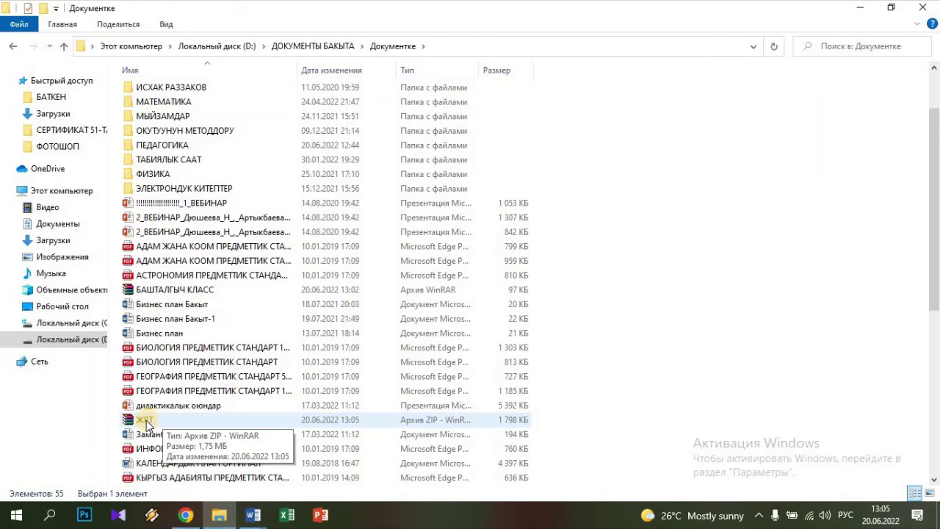
{"action": "double_click", "coordinate": [146, 421]}
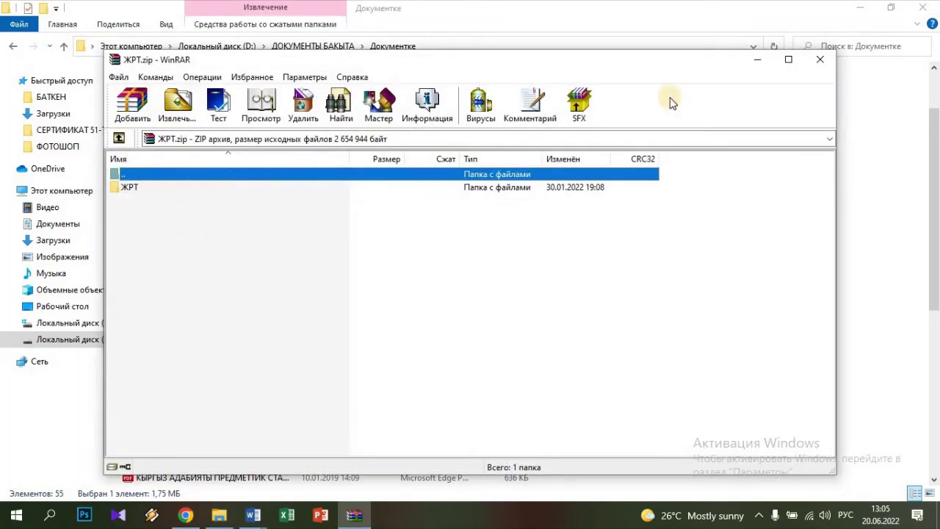
{"action": "left_click", "coordinate": [821, 60]}
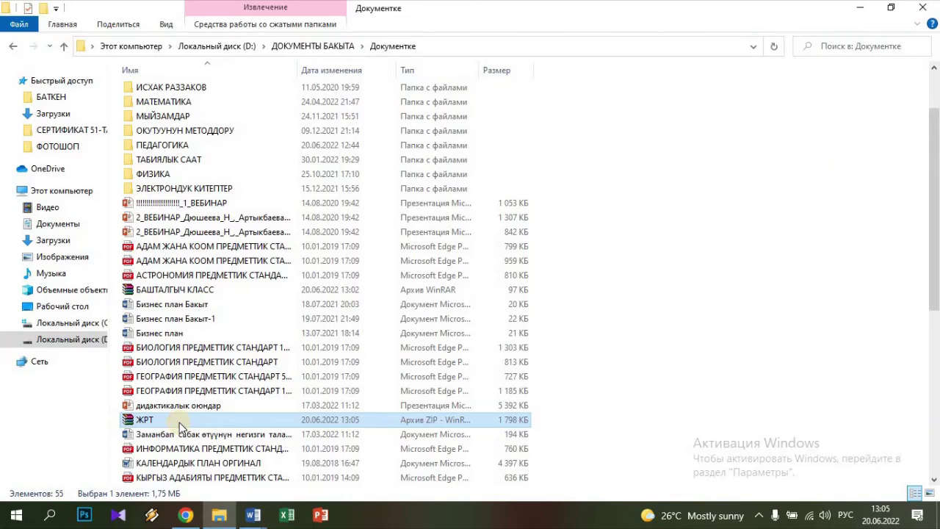
Extract the ЖРТ ZIP archive into the folder ЖРТ\ and open that folder to view the extracted contents
{"action": "right_click", "coordinate": [179, 423]}
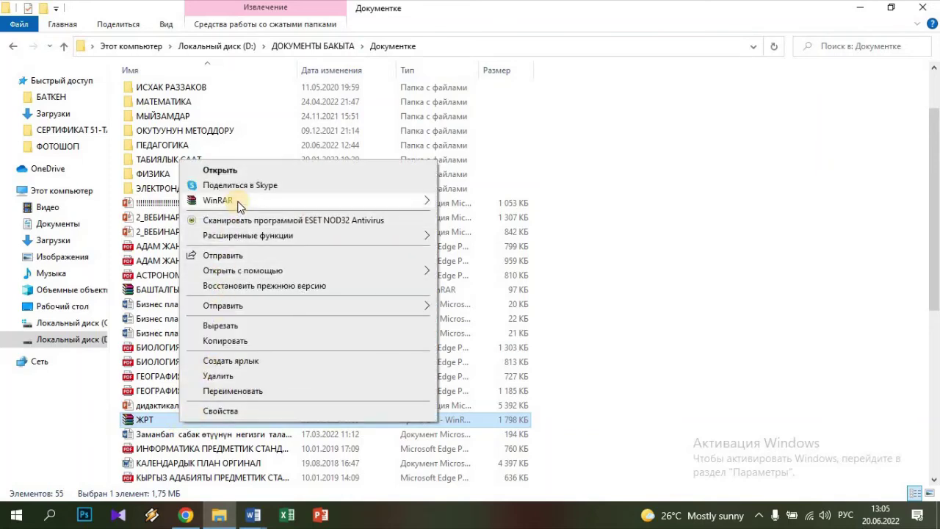
{"action": "mouse_move", "coordinate": [273, 202]}
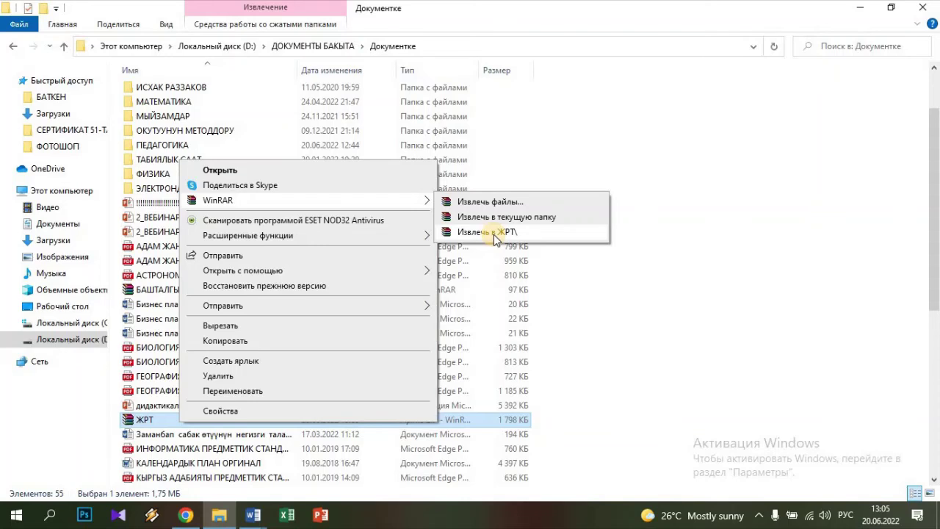
{"action": "left_click", "coordinate": [494, 233]}
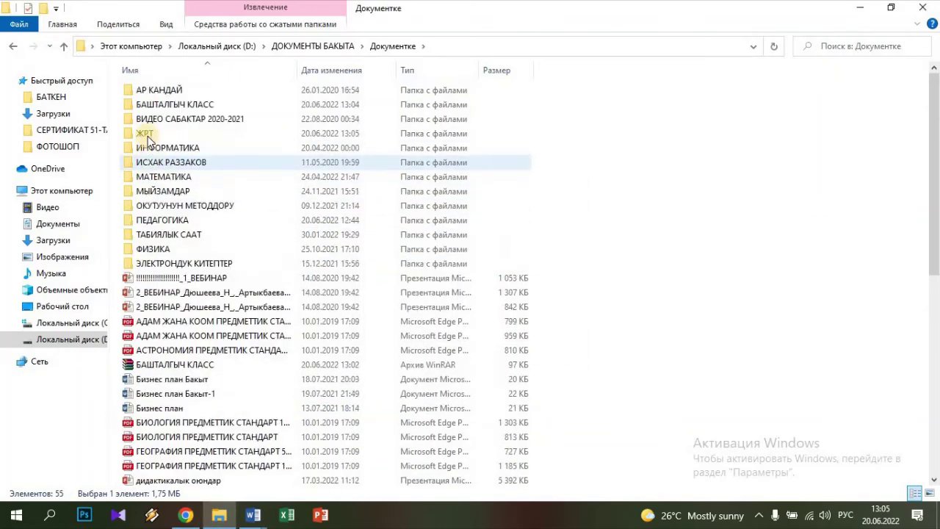
{"action": "double_click", "coordinate": [147, 135]}
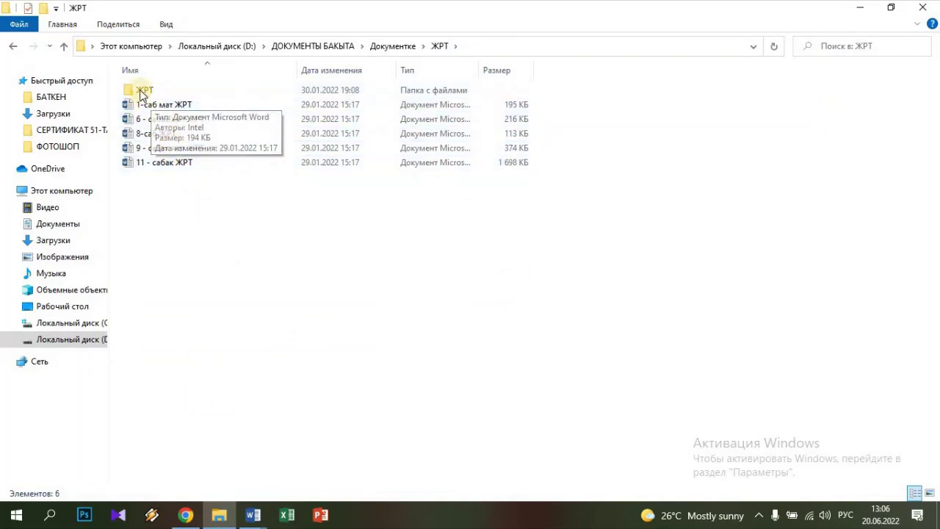
Delete the nested ЖРТ folder inside the ЖРТ folder and return to the Документке folder
{"action": "left_click", "coordinate": [142, 92]}
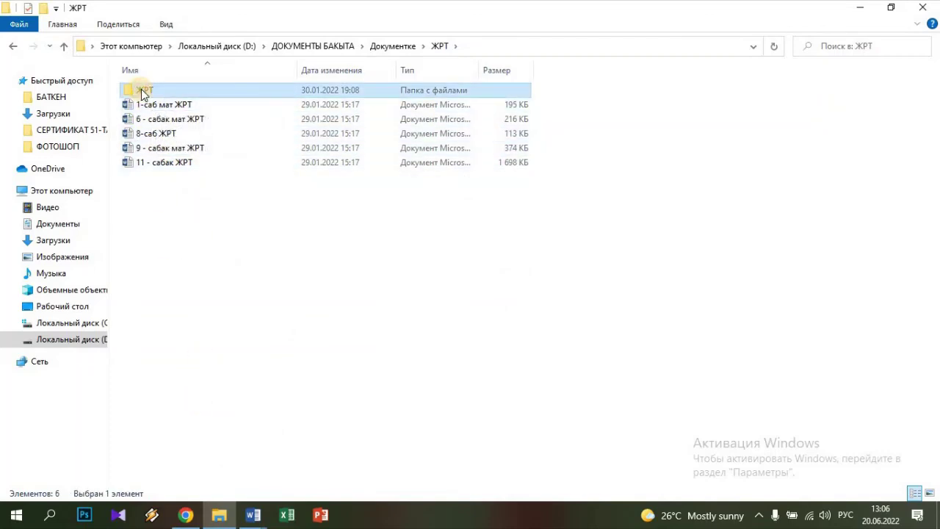
{"action": "key", "text": "Delete"}
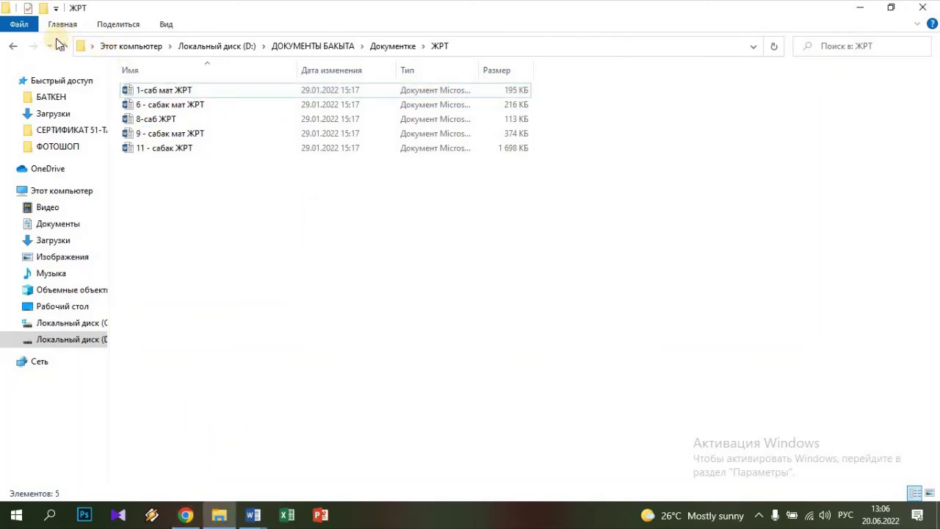
{"action": "left_click", "coordinate": [64, 46]}
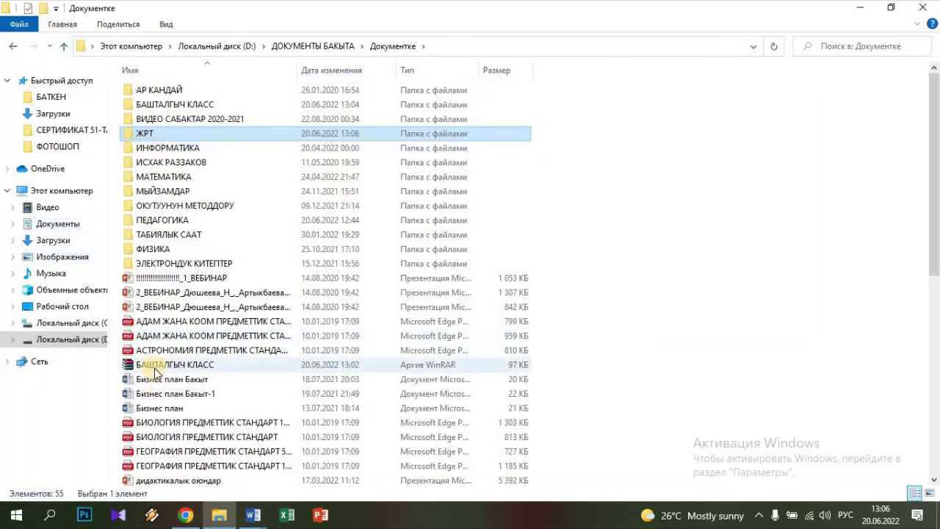
Copy the ЖРТ ZIP archive from the Документке folder and paste it into the ЖРТ folder
{"action": "scroll", "coordinate": [151, 389], "scroll_direction": "down", "scroll_amount": 2}
{"action": "scroll", "coordinate": [149, 388], "scroll_direction": "down", "scroll_amount": 1}
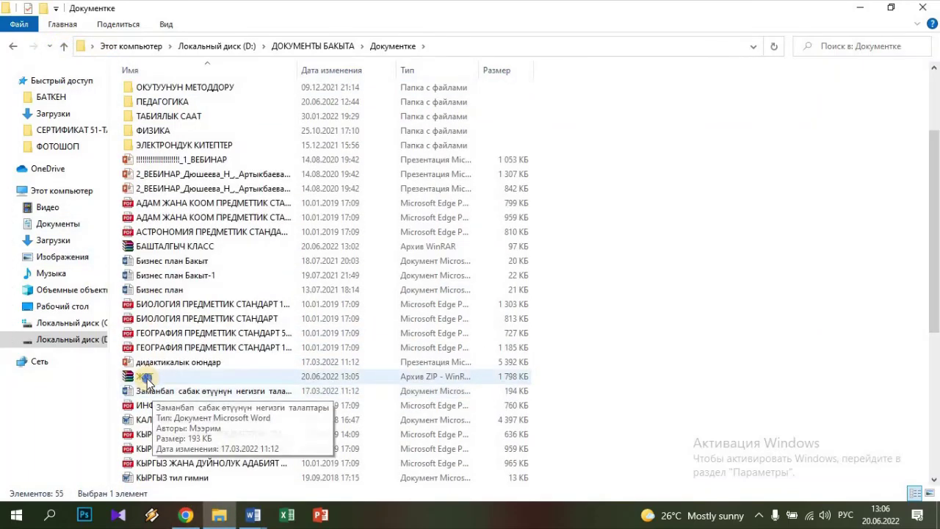
{"action": "right_click", "coordinate": [147, 378]}
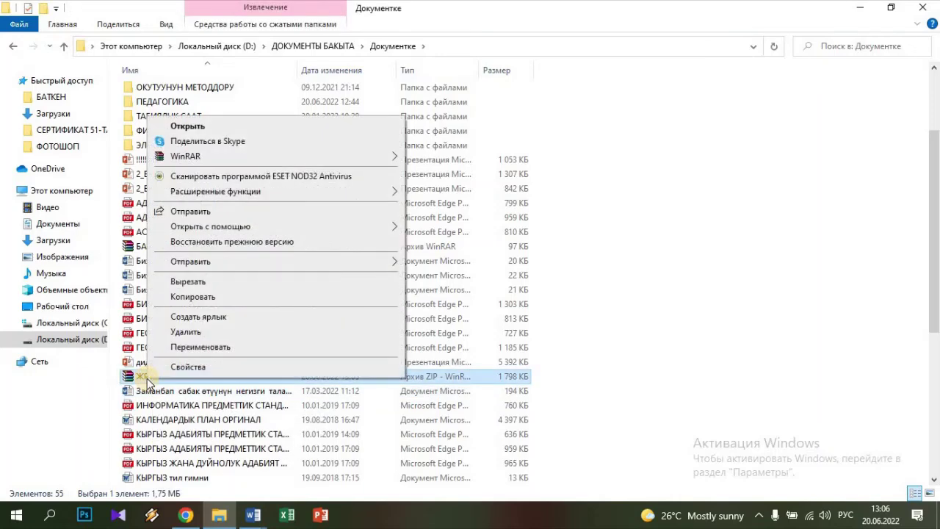
{"action": "left_click", "coordinate": [198, 297]}
{"action": "scroll", "coordinate": [158, 202], "scroll_direction": "up", "scroll_amount": 3}
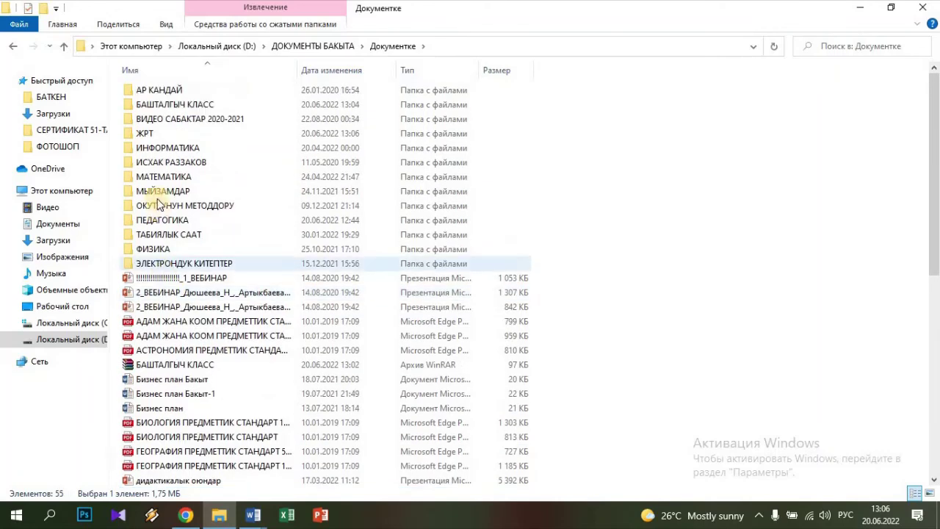
{"action": "double_click", "coordinate": [147, 133]}
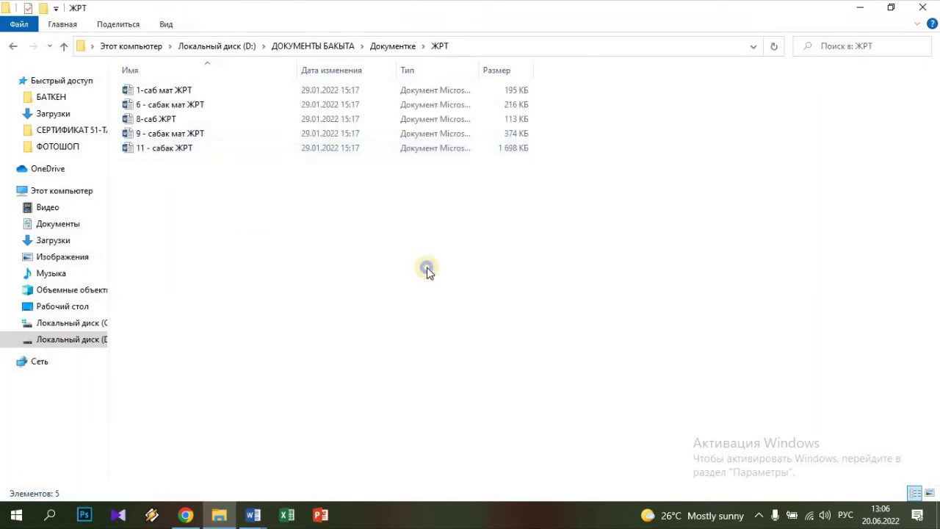
{"action": "right_click", "coordinate": [429, 271]}
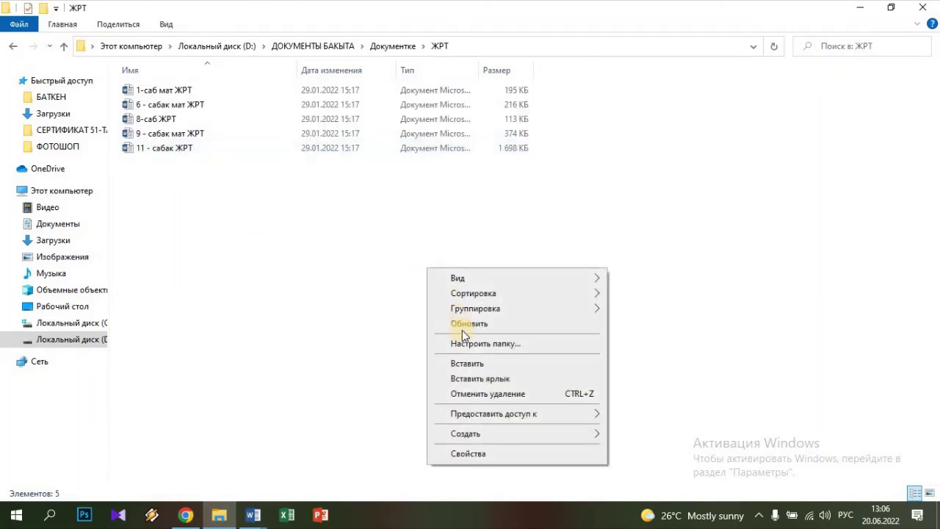
{"action": "left_click", "coordinate": [478, 363]}
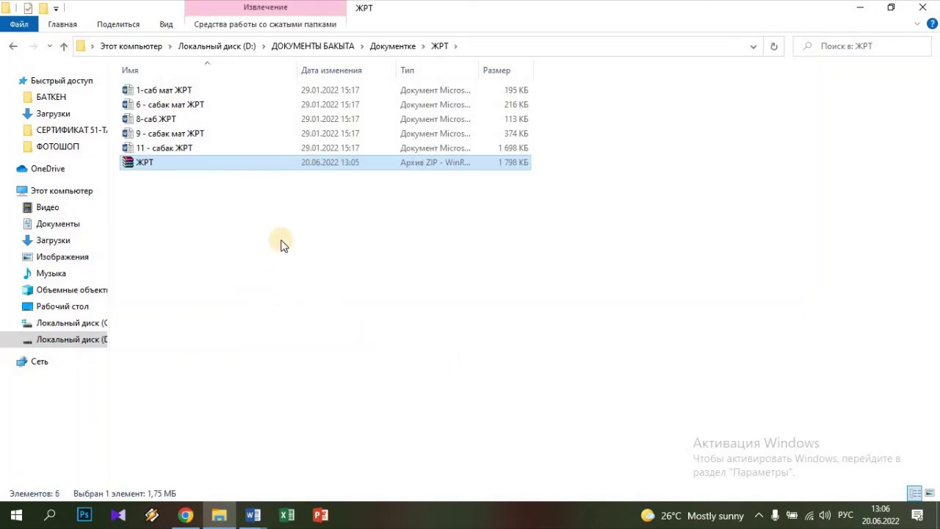
Extract the ЖРТ ZIP archive into the current folder with WinRAR
{"action": "double_click", "coordinate": [181, 168]}
{"action": "right_click", "coordinate": [181, 167]}
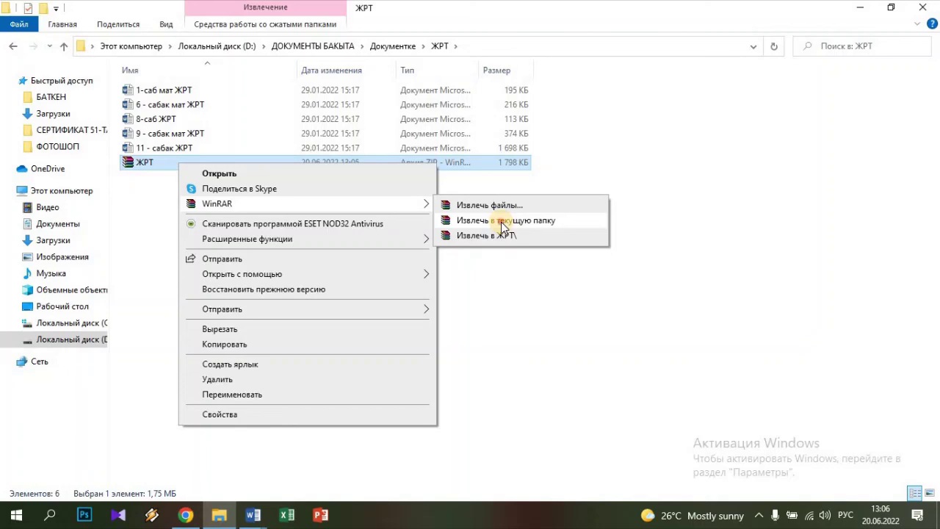
{"action": "left_click", "coordinate": [500, 221]}
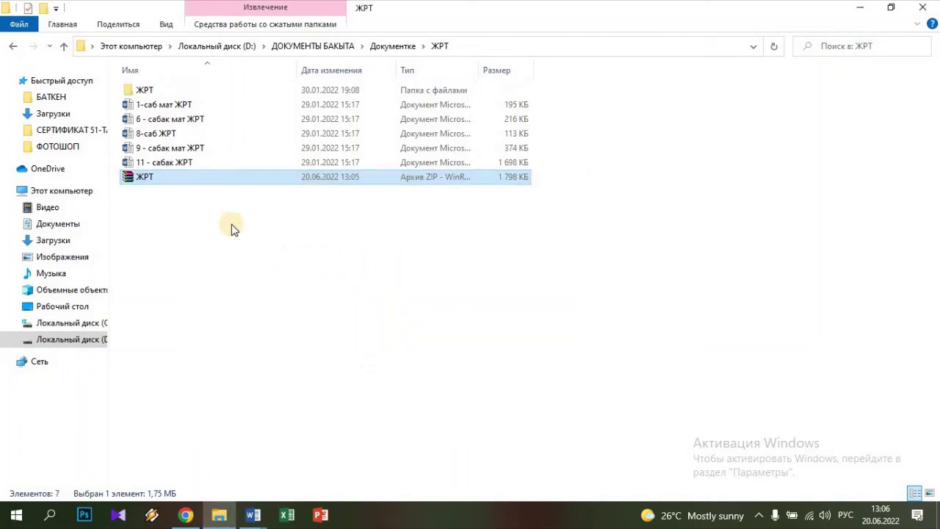